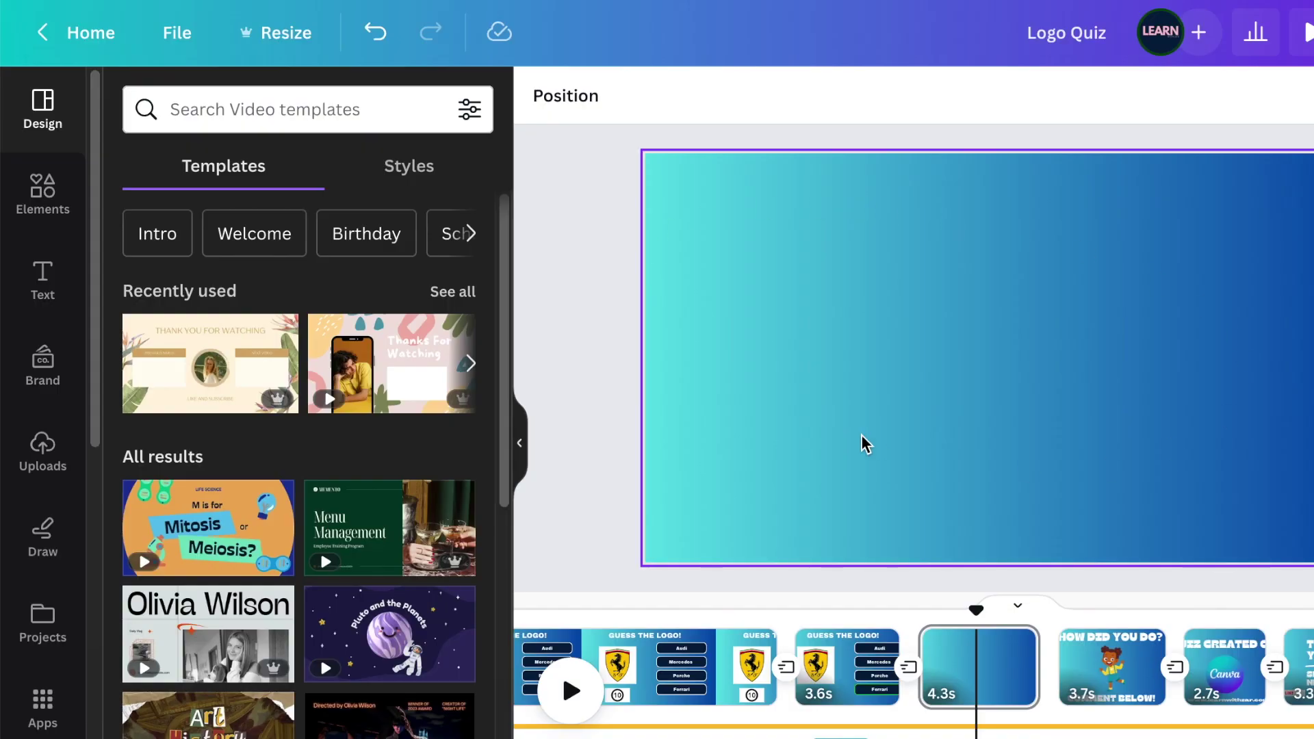
Step: Add a text box for the QUIZ TITLE and move it to the top of the slide
click(42, 196)
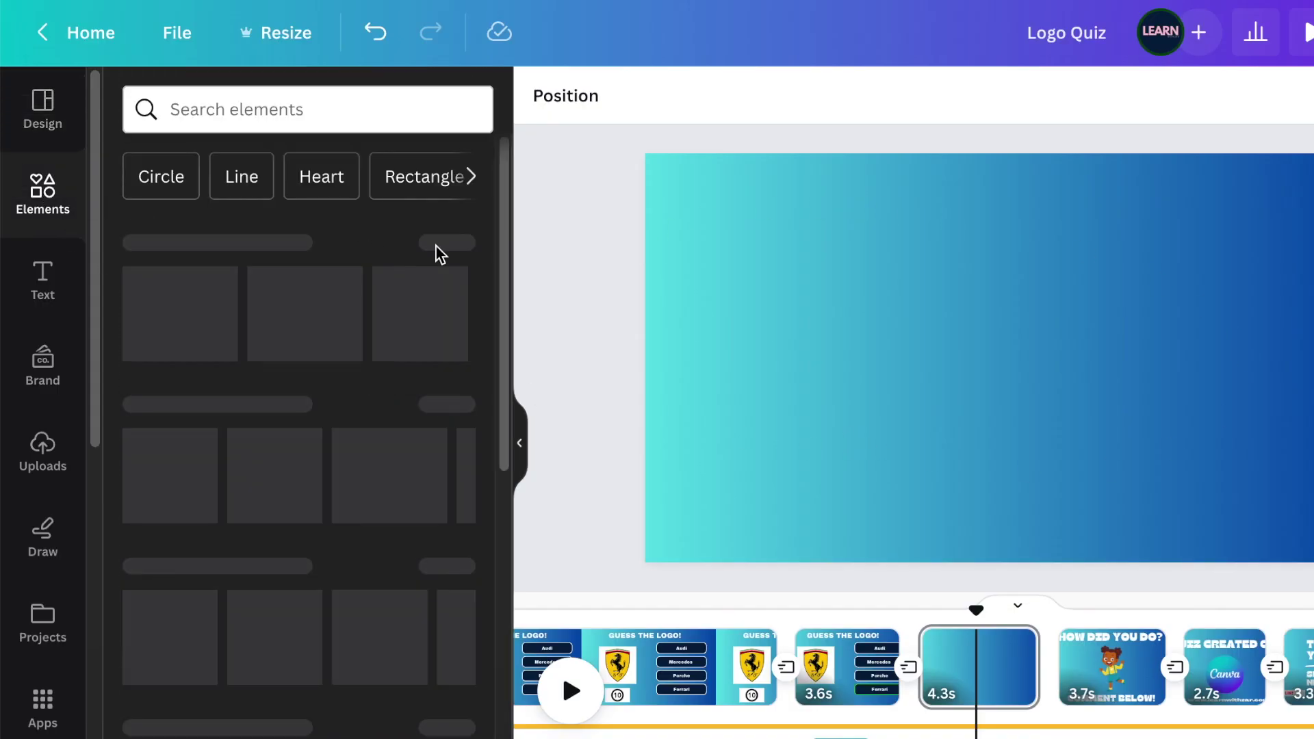
click(787, 372)
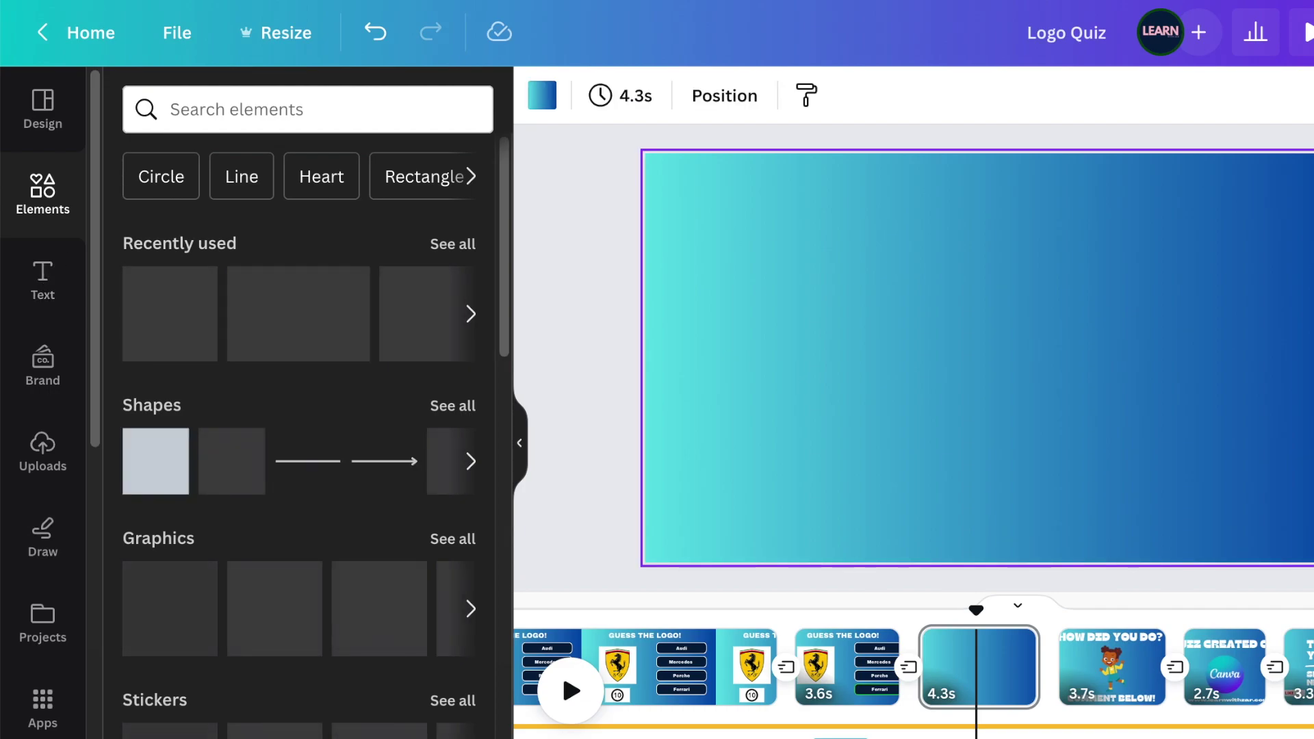
key(t)
drag(1000, 384, 991, 234)
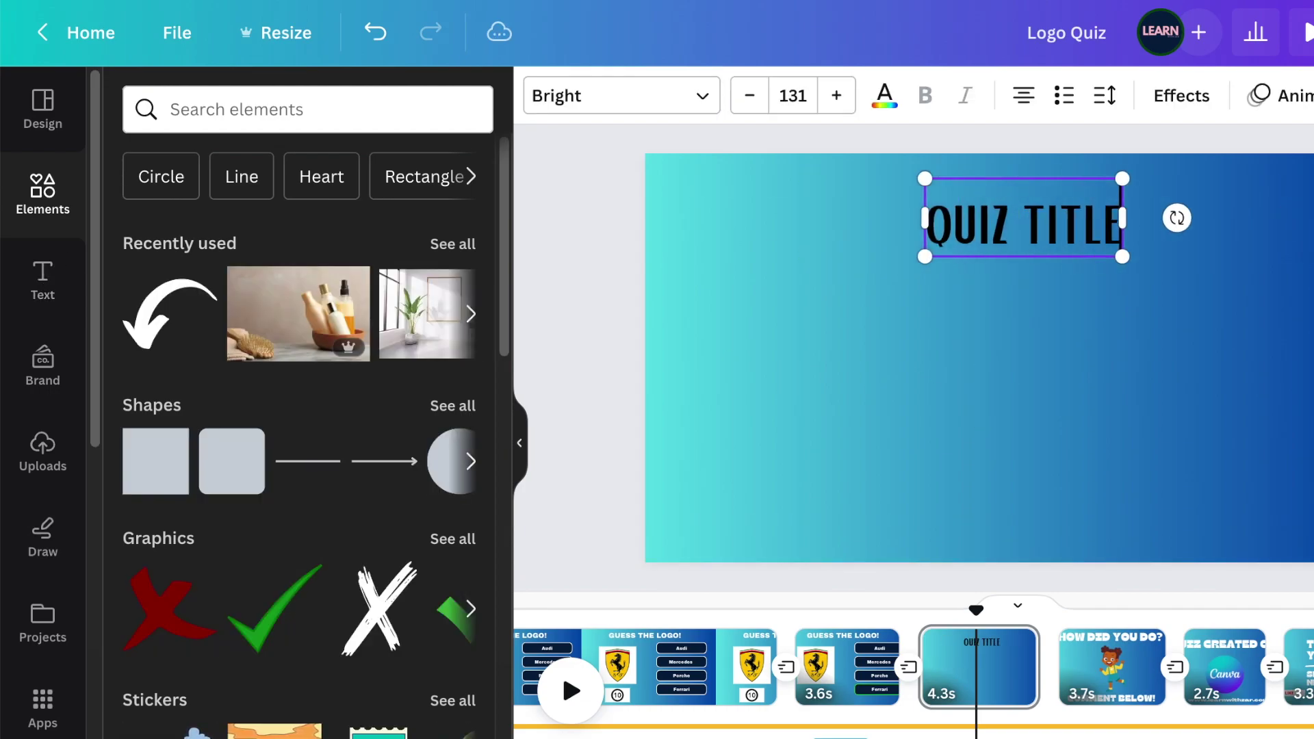
Step: Search the elements library for 'timer countdown'
click(522, 281)
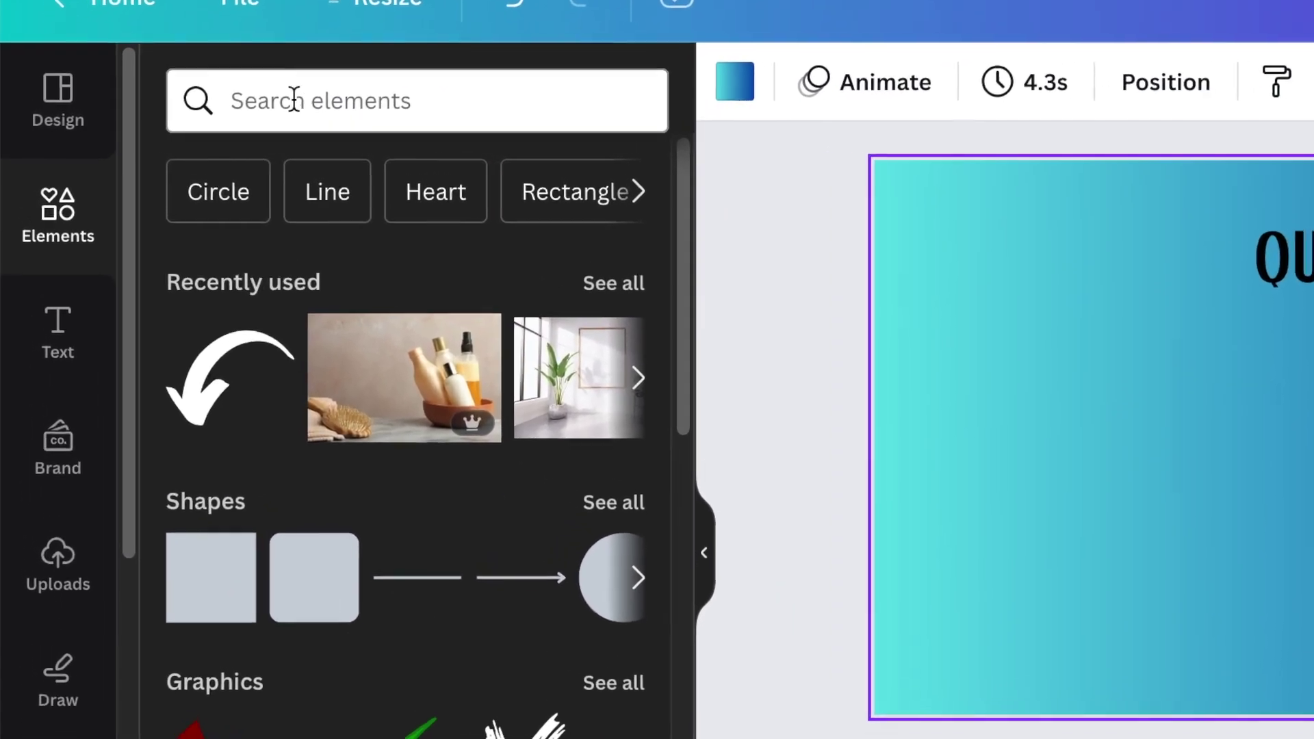
click(247, 106)
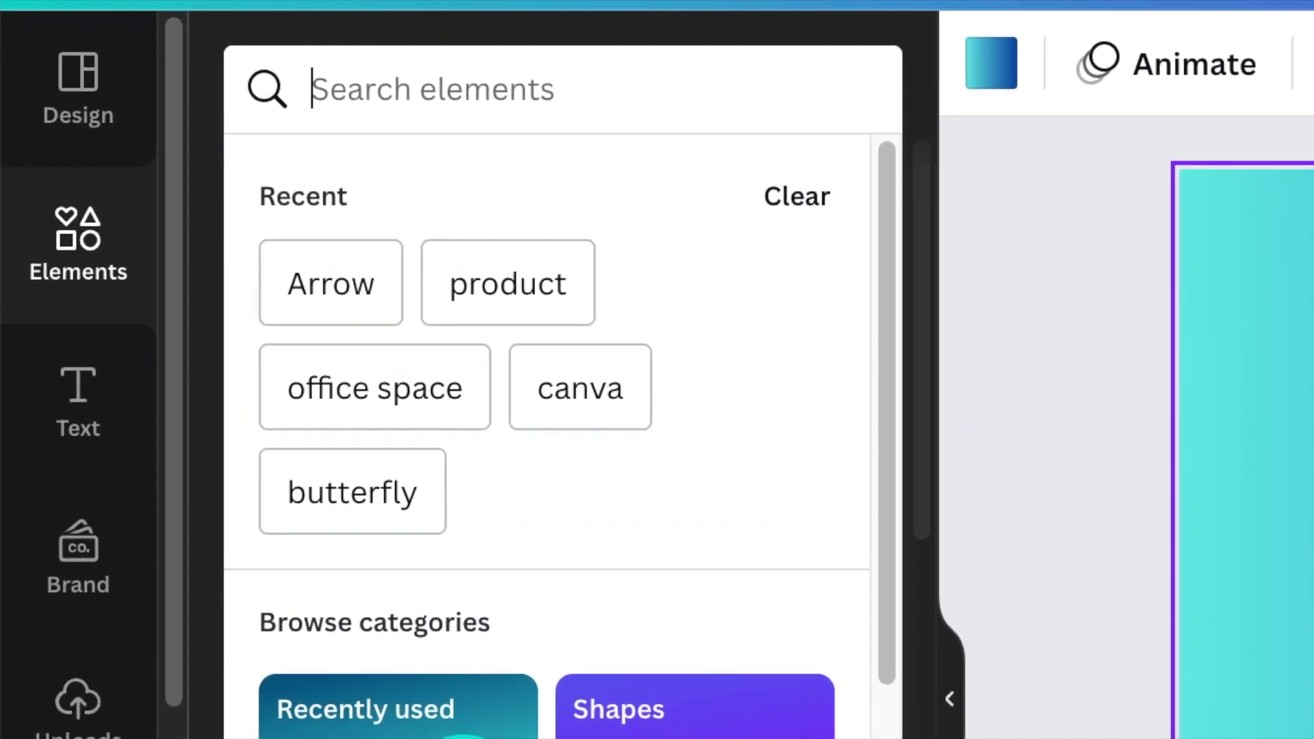
text(timer)
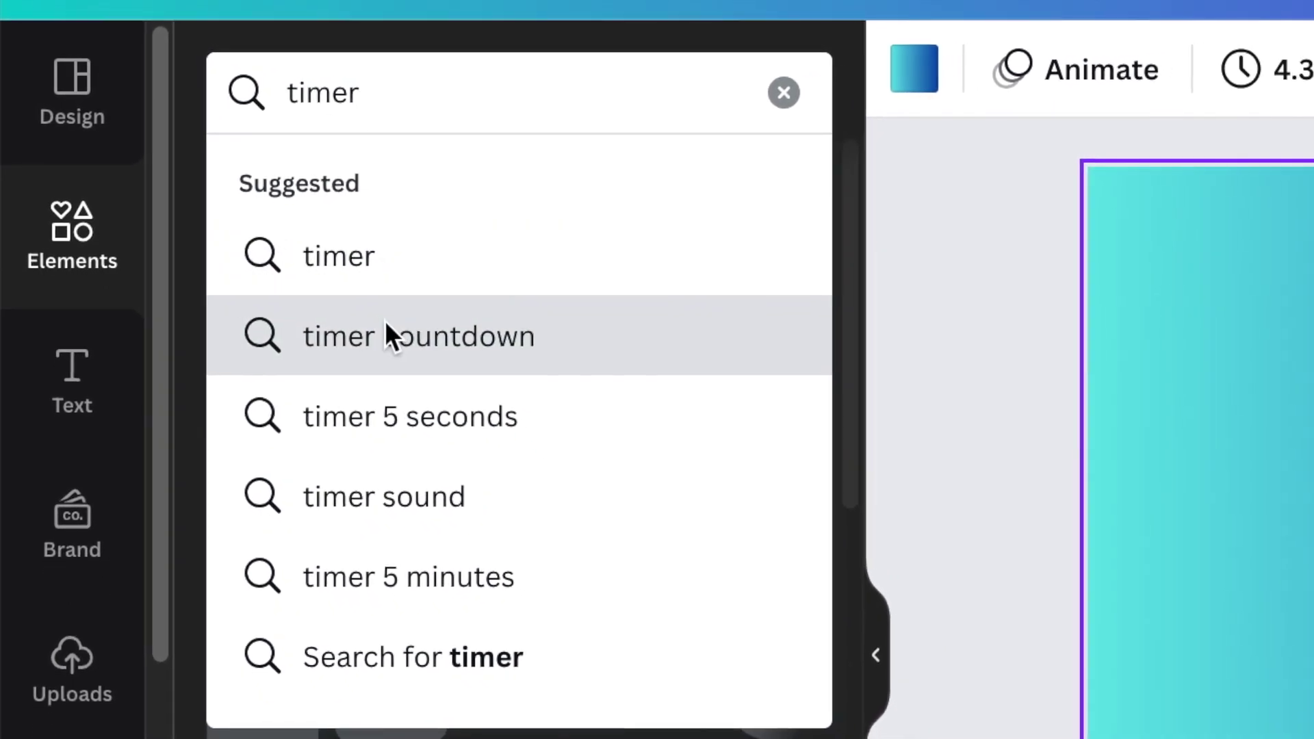
click(390, 336)
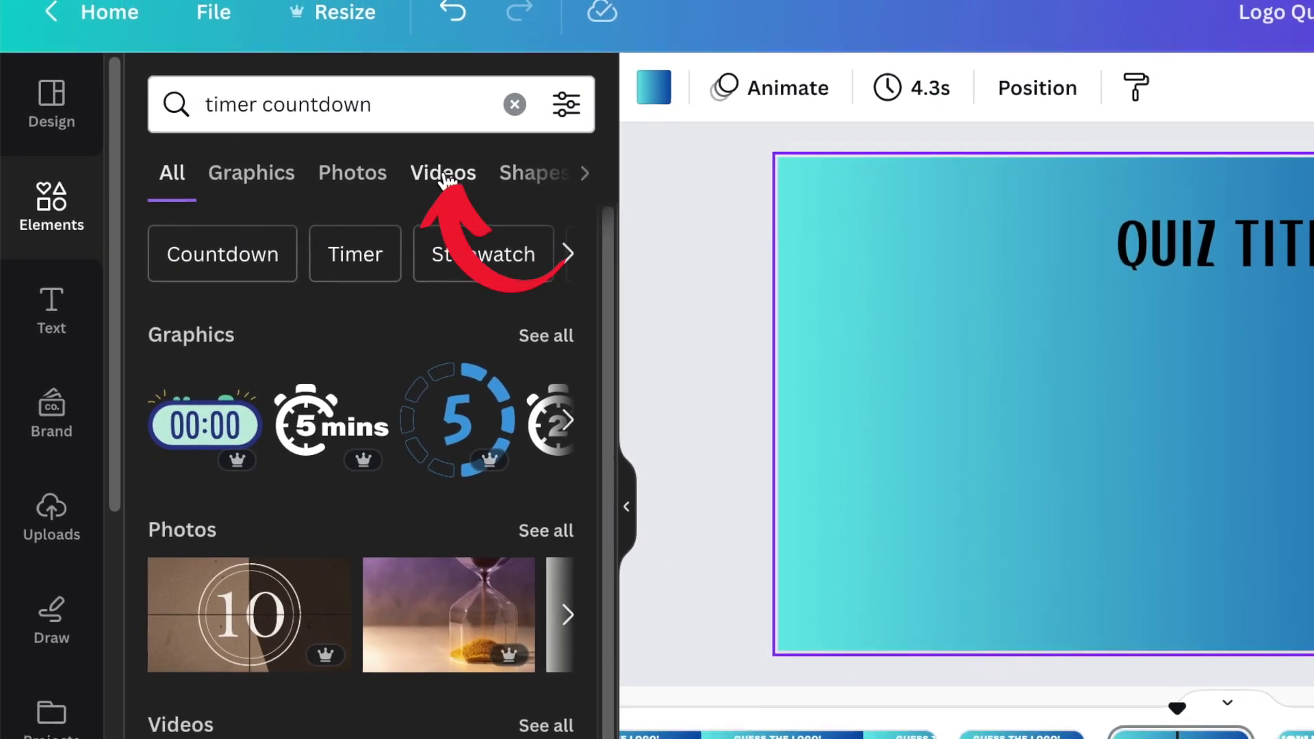
Step: Add the 9-second timer countdown video and shrink it into the slide's bottom-left corner
click(467, 177)
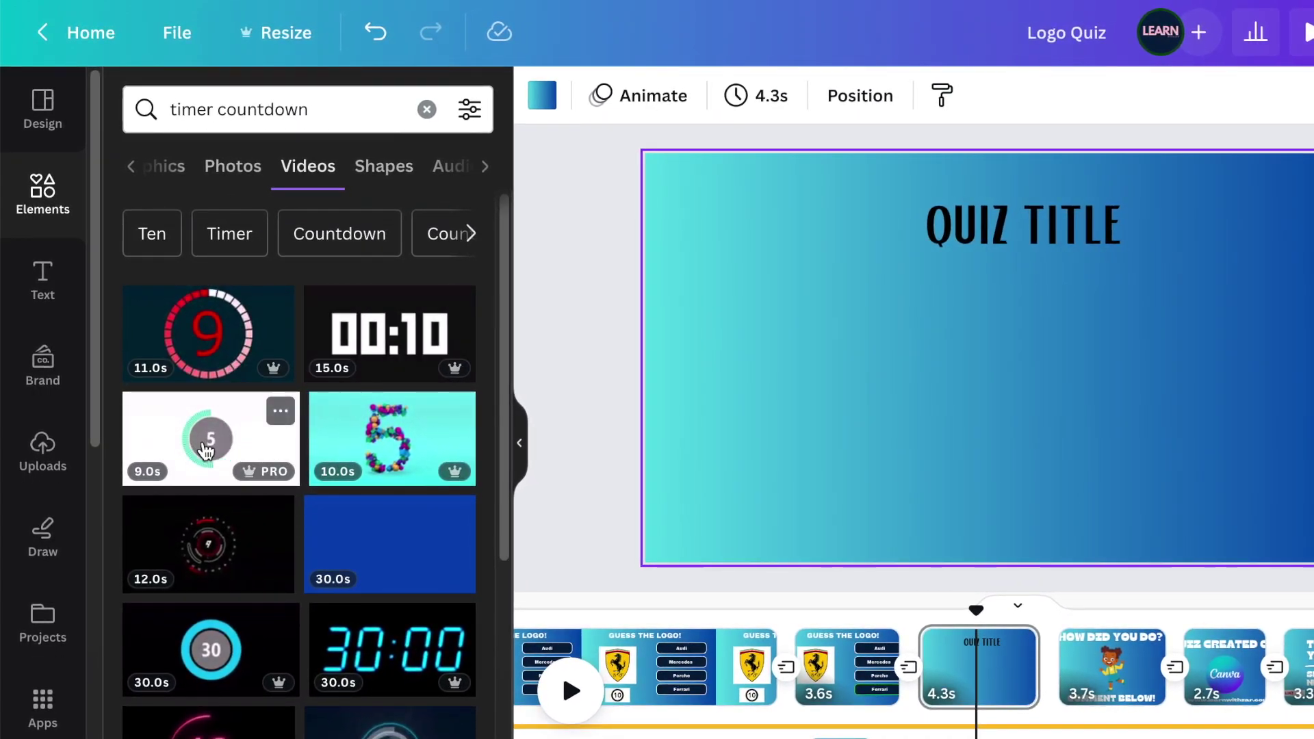
click(206, 440)
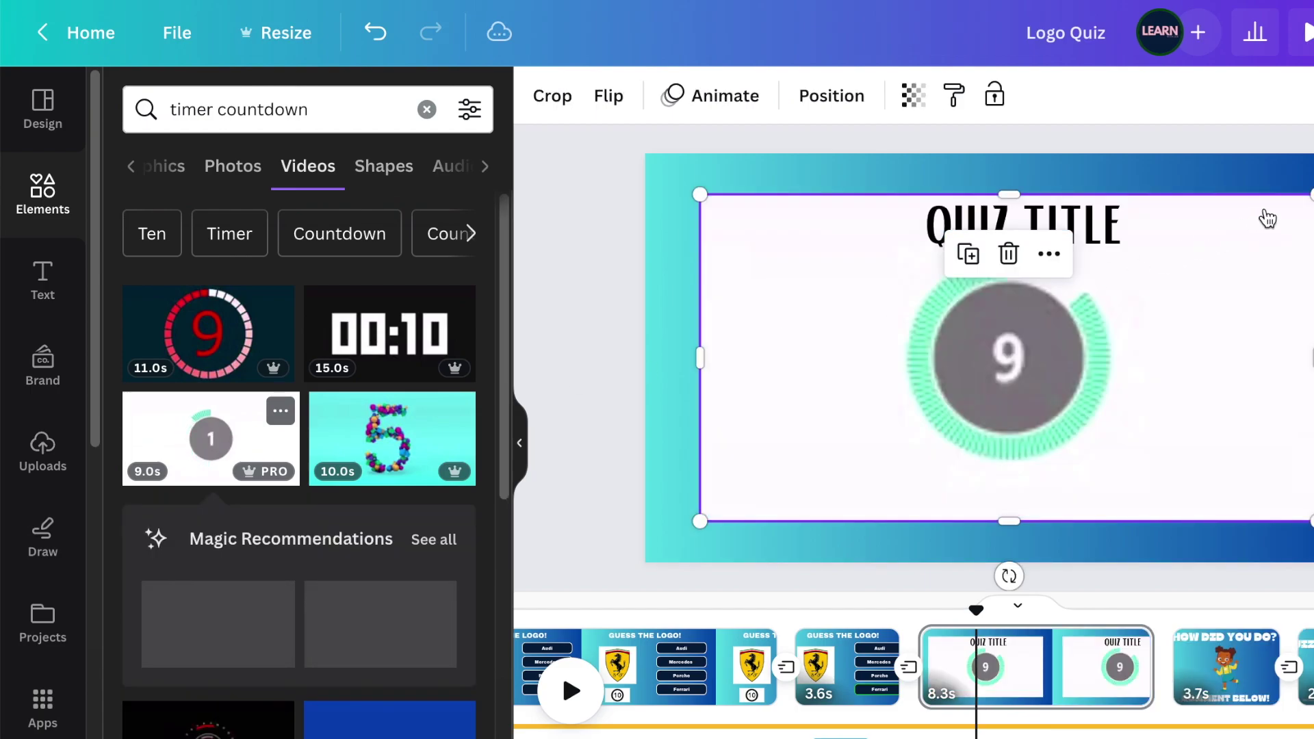
drag(1308, 198, 858, 385)
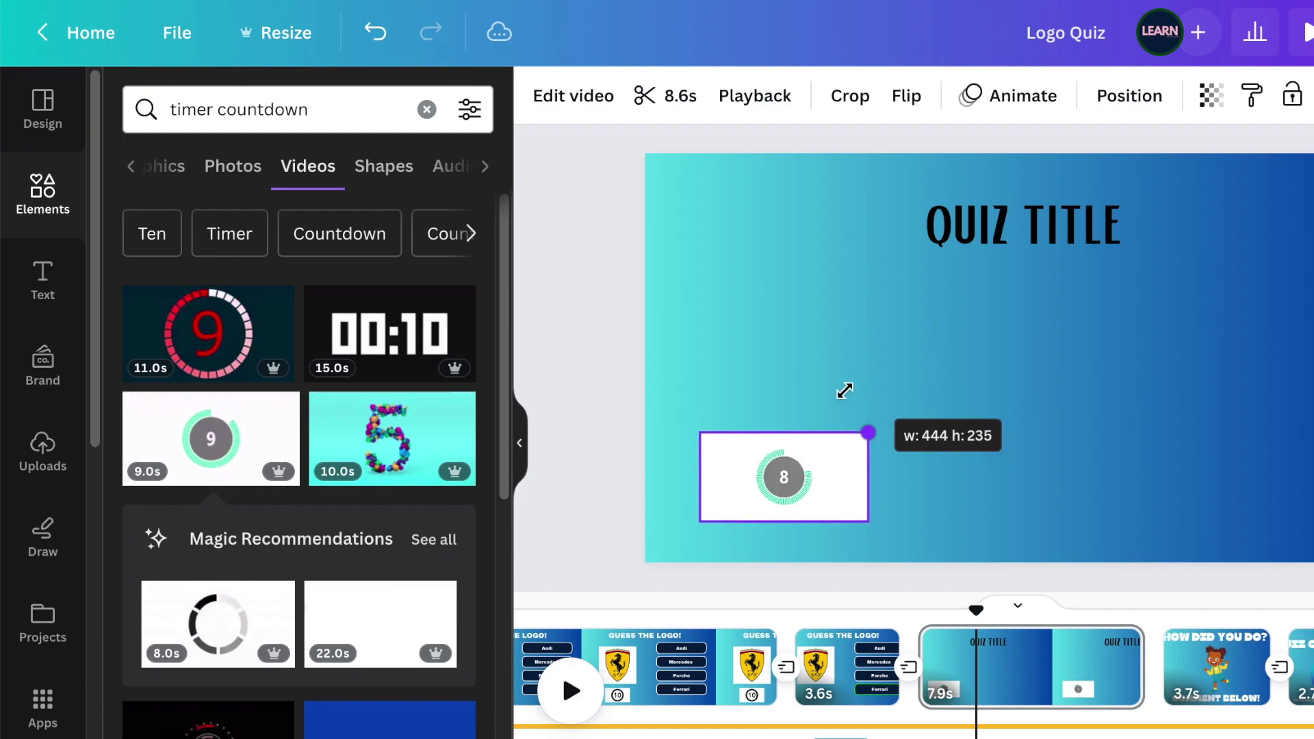
drag(858, 385, 845, 388)
drag(819, 473, 820, 498)
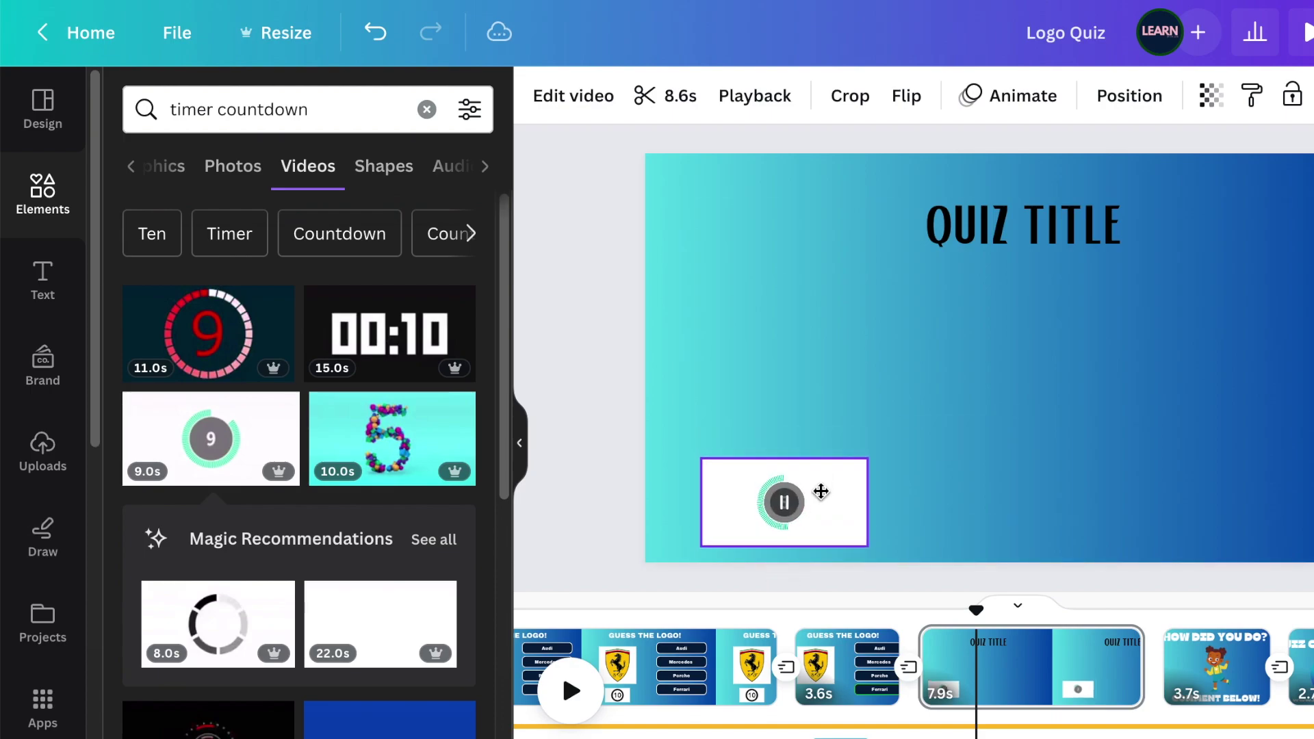
click(699, 406)
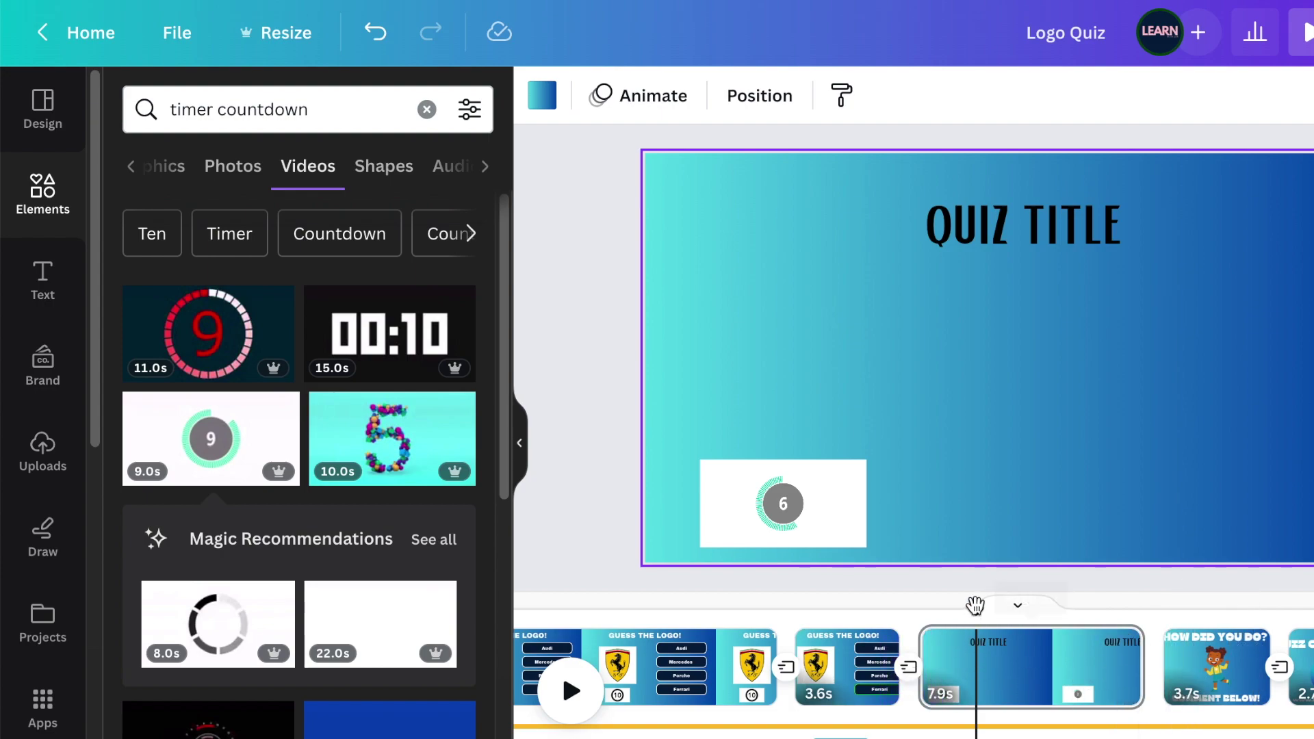
Step: Scrub back to the Ferrari logo slide, play the quiz preview, then pause it
drag(975, 608, 571, 691)
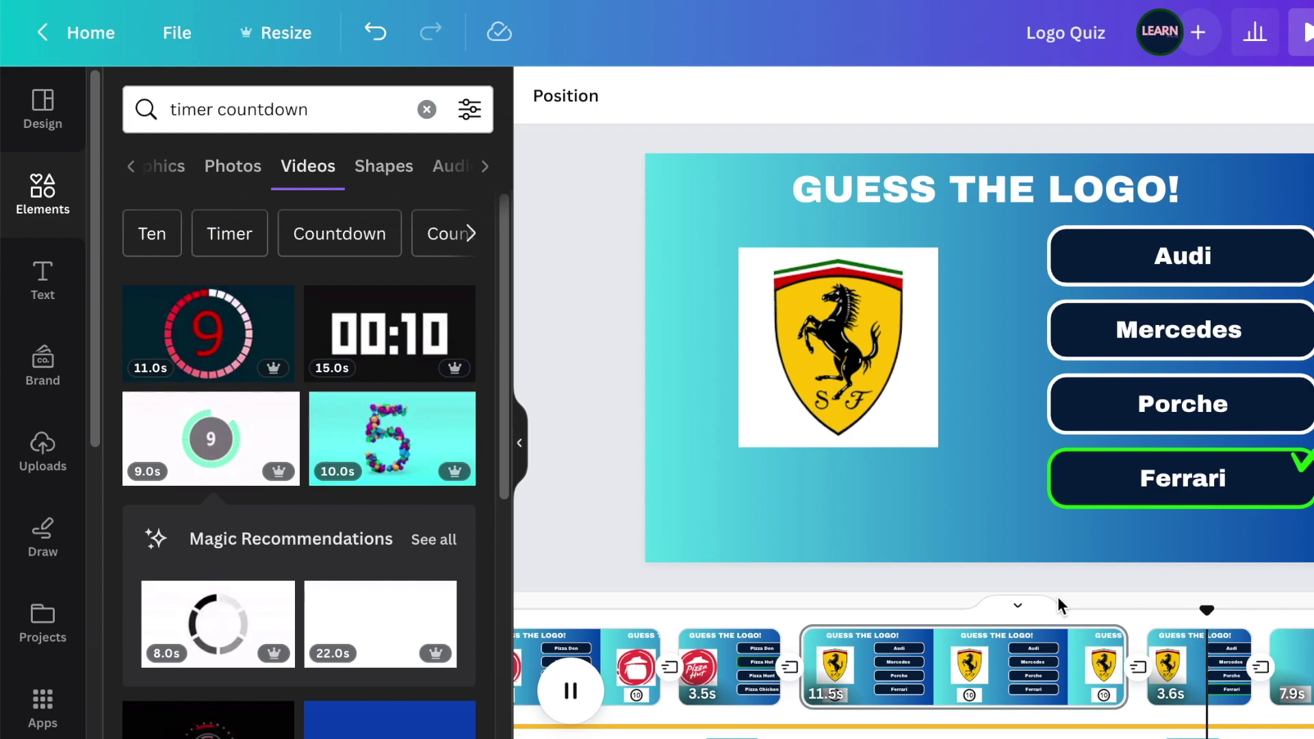
click(571, 694)
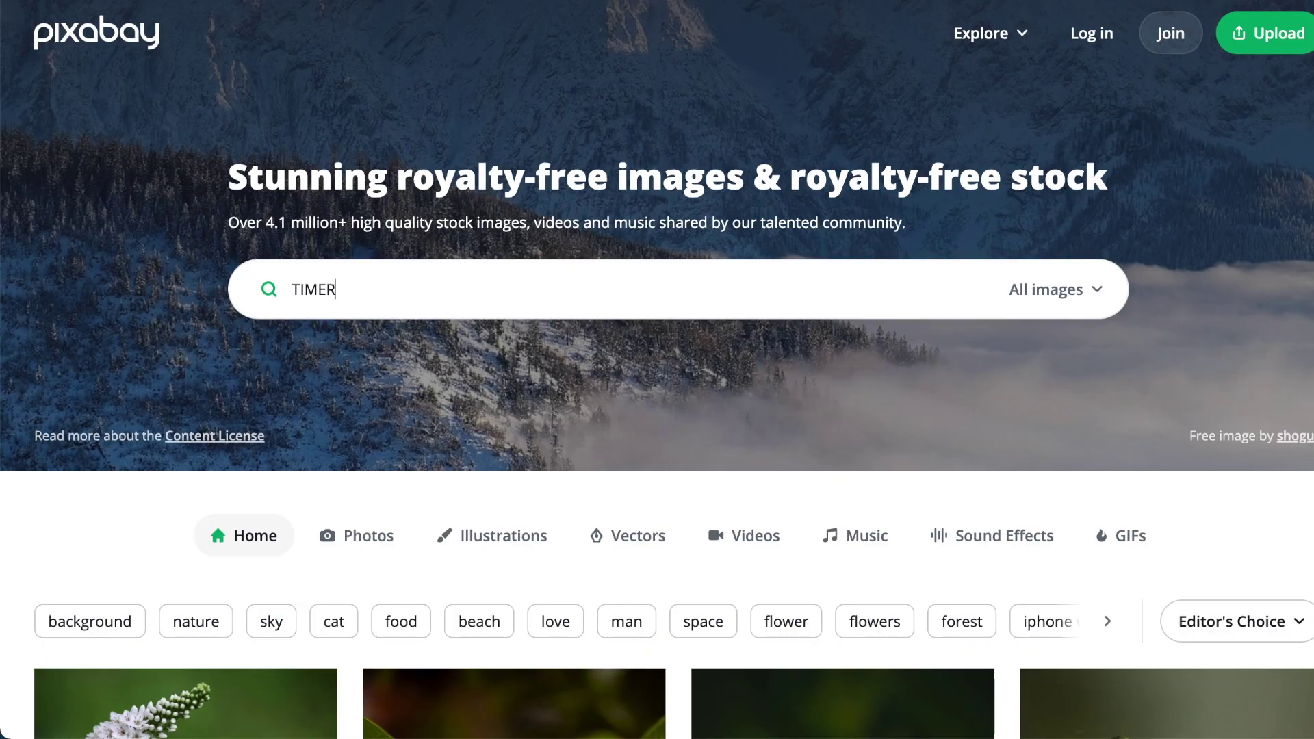
Step: Limit the Pixabay 'TIMER' search to videos and open the Countdown Digital Timer clip
click(1093, 302)
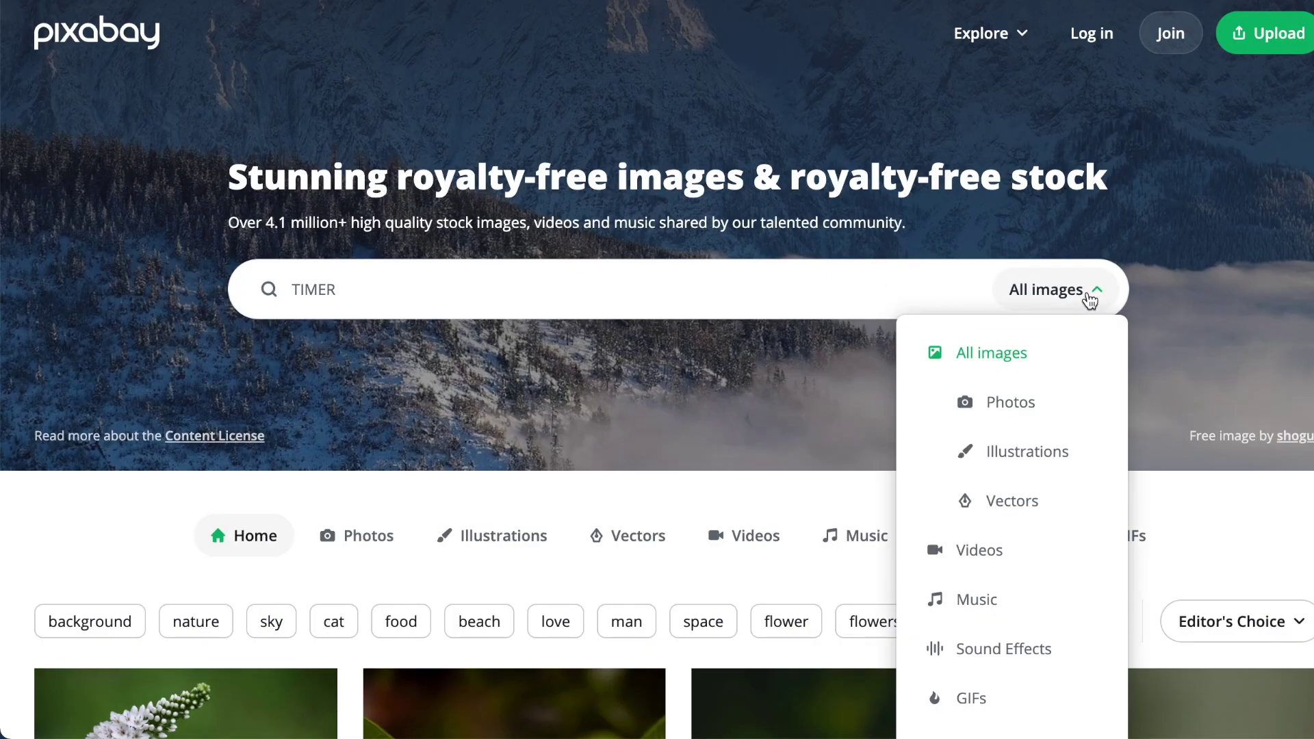
click(1014, 553)
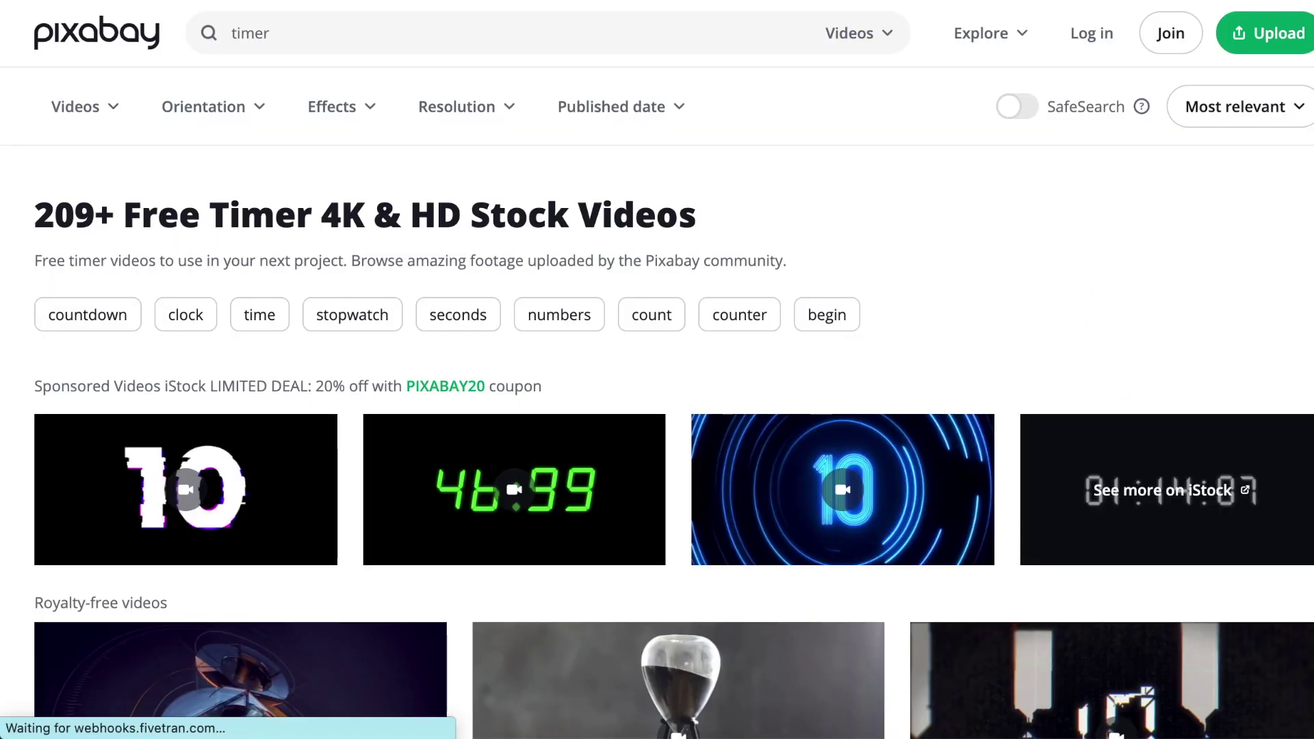
scroll(996, 275, down, 4)
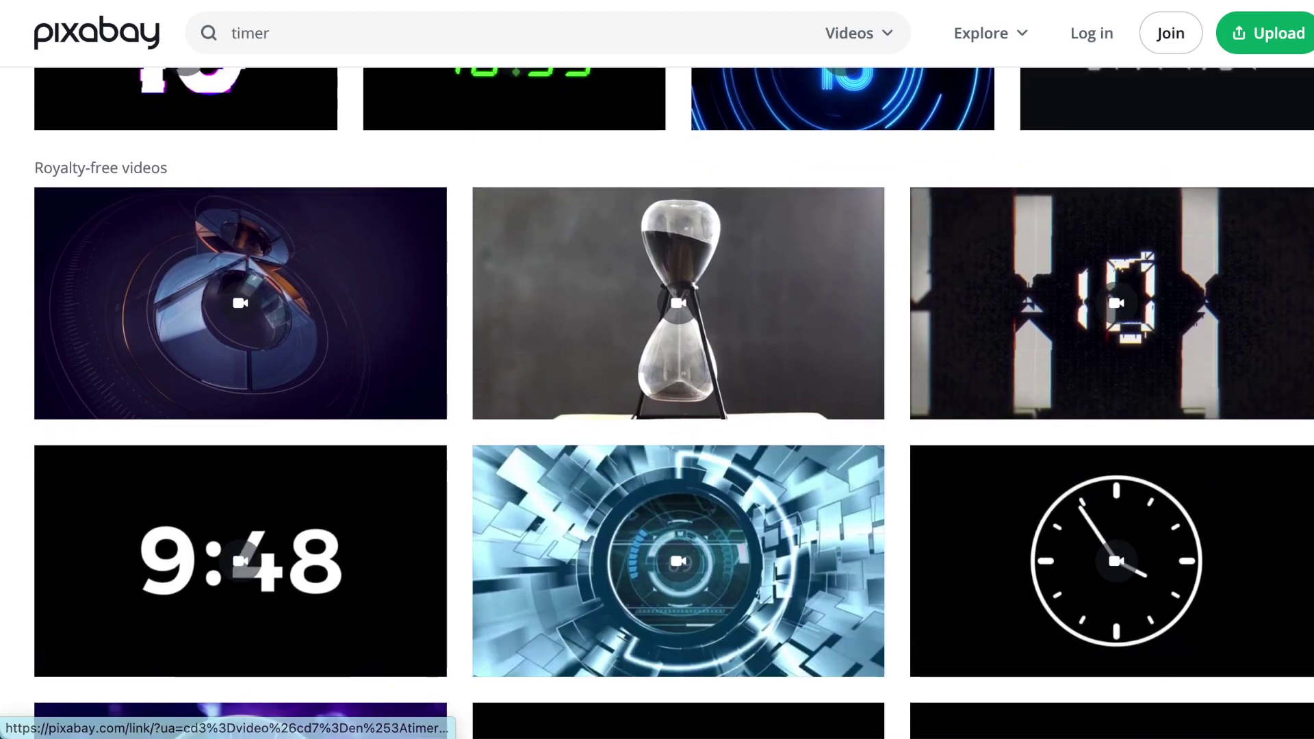
scroll(674, 402, down, 1)
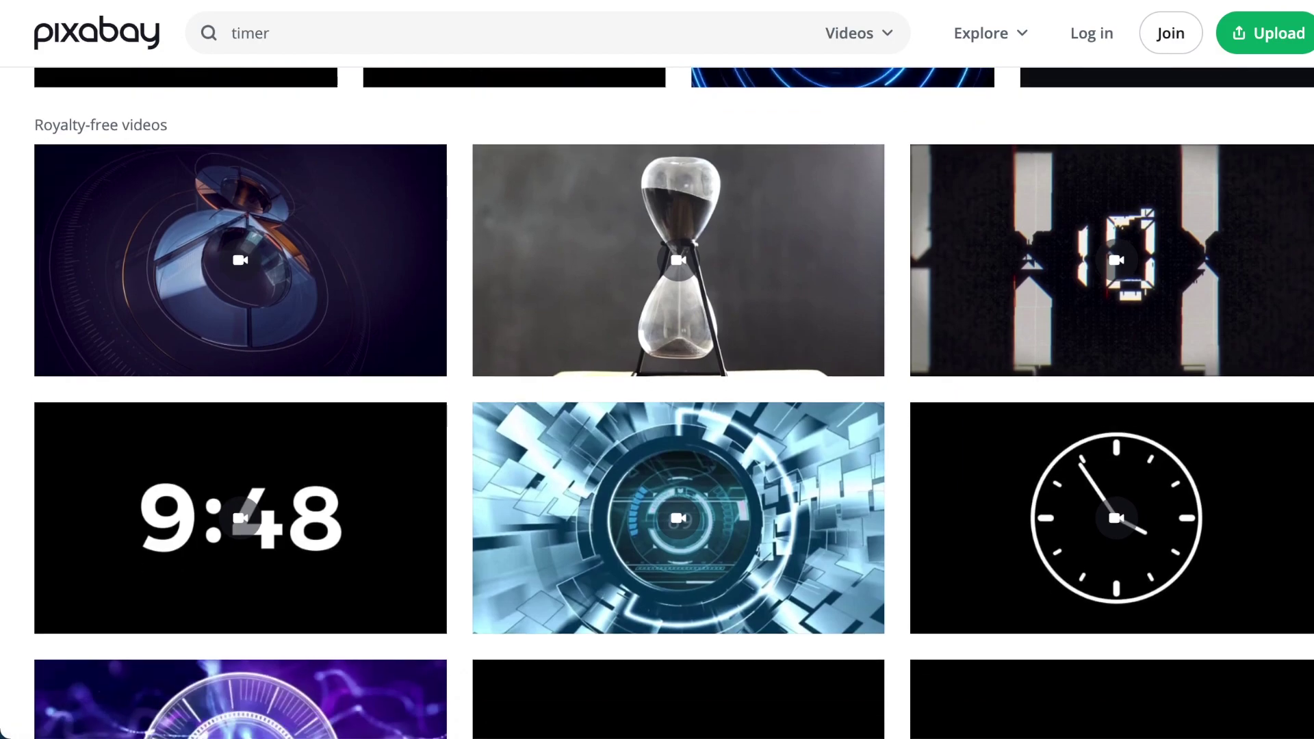
mouse_move(1112, 303)
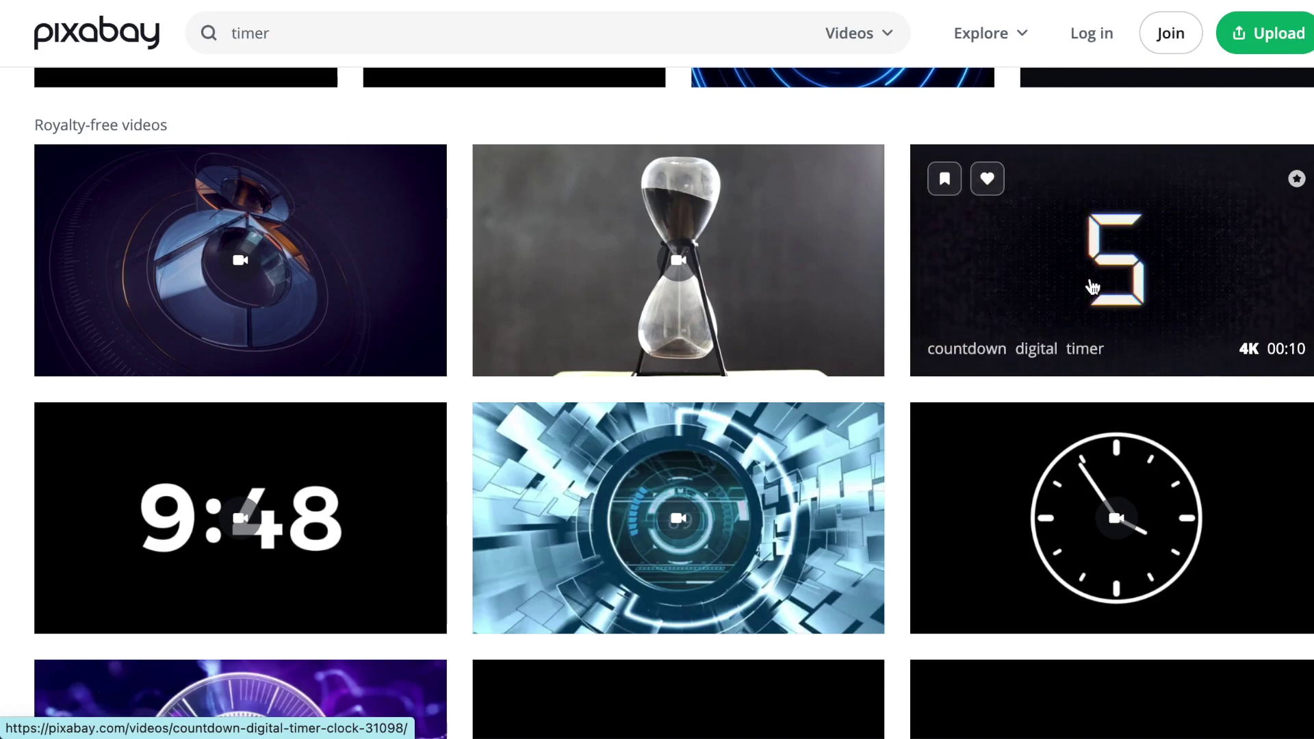
click(1092, 285)
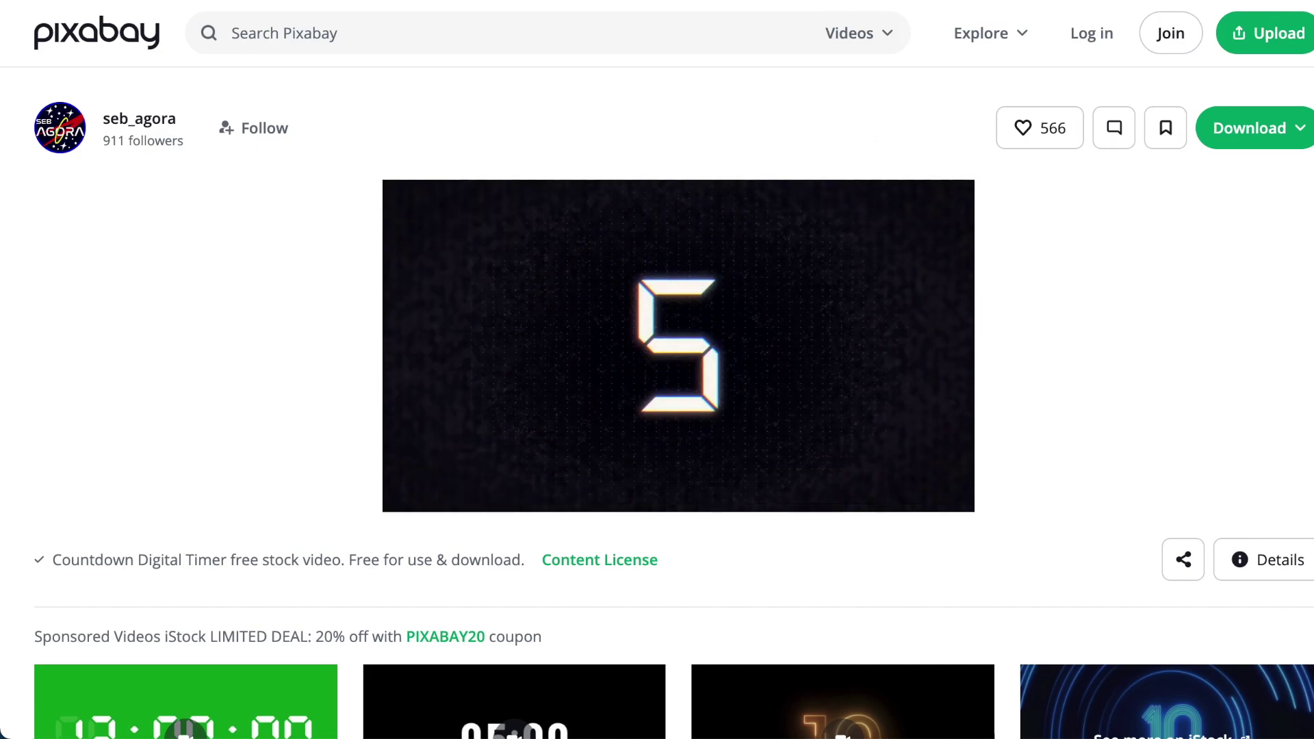
Step: Download the Countdown Digital Timer clip as a 1280×720 MP4
click(1249, 128)
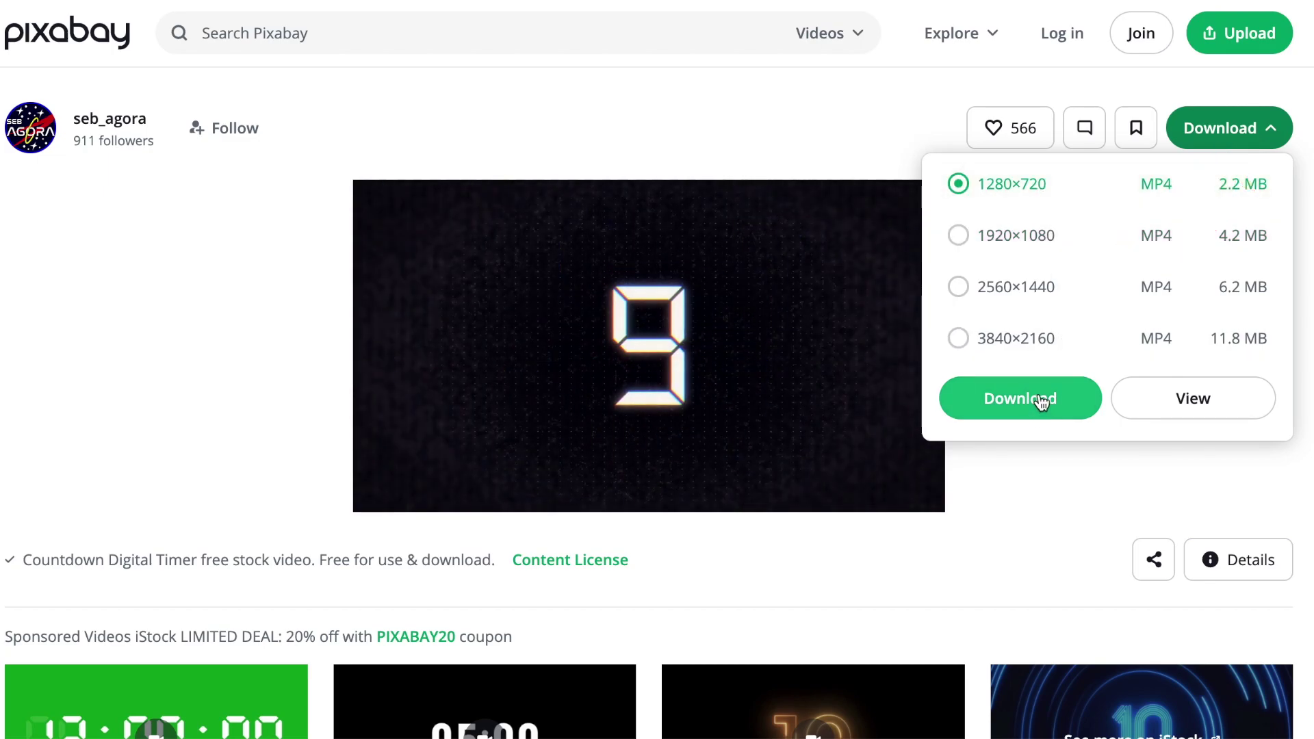
click(1040, 400)
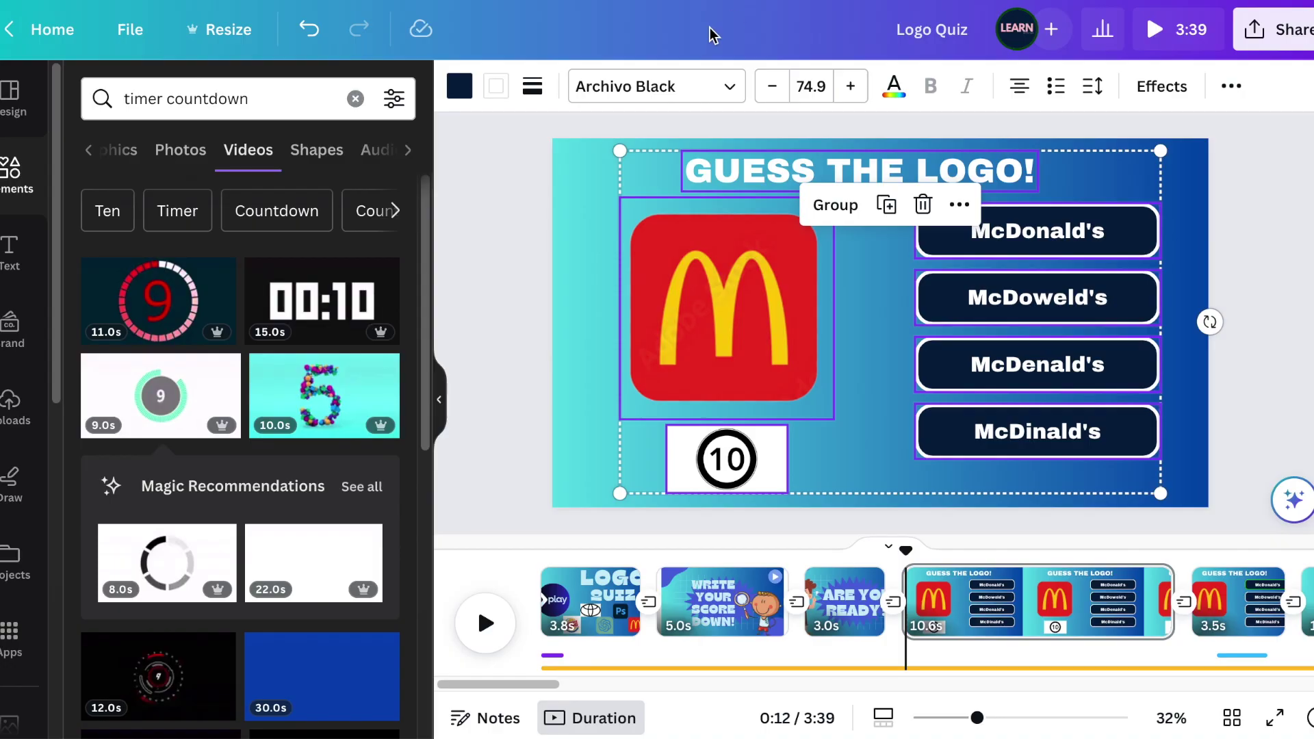
Step: Delete the McDonald's slide's old countdown and drag in the downloaded Pixabay timer clip
click(516, 291)
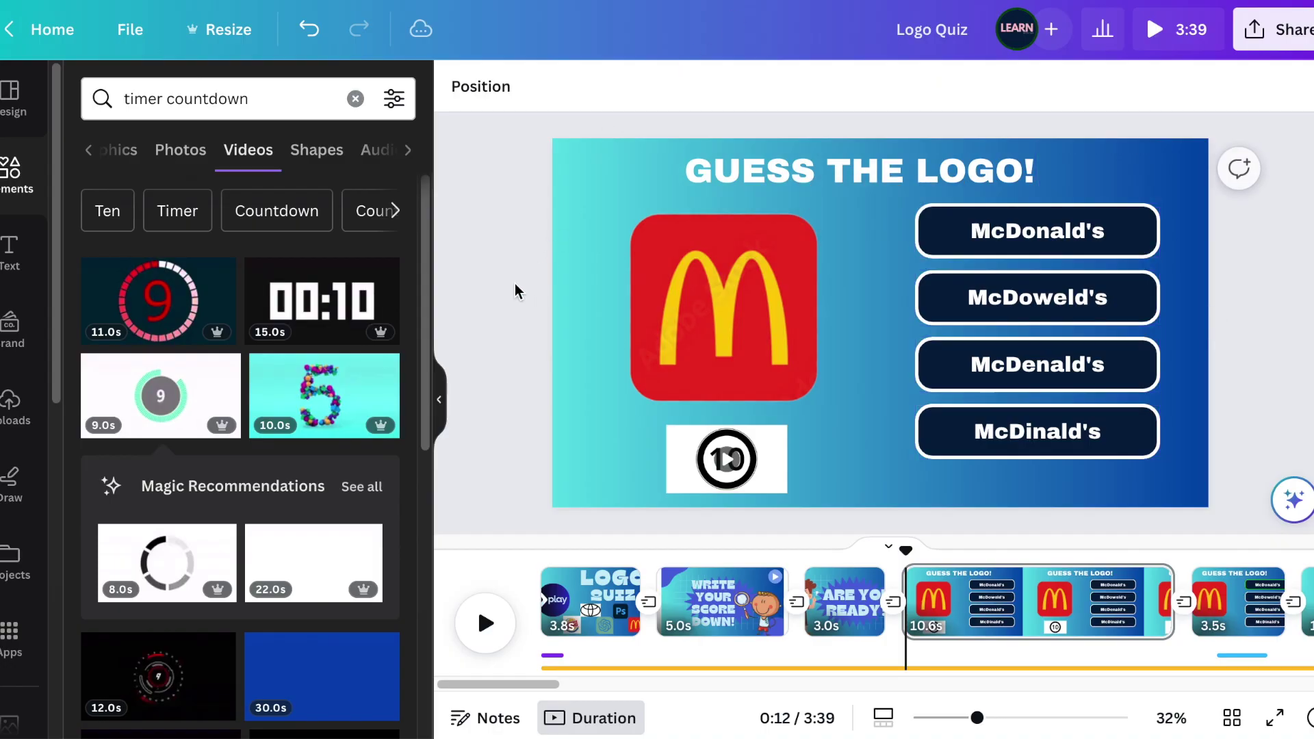
click(671, 470)
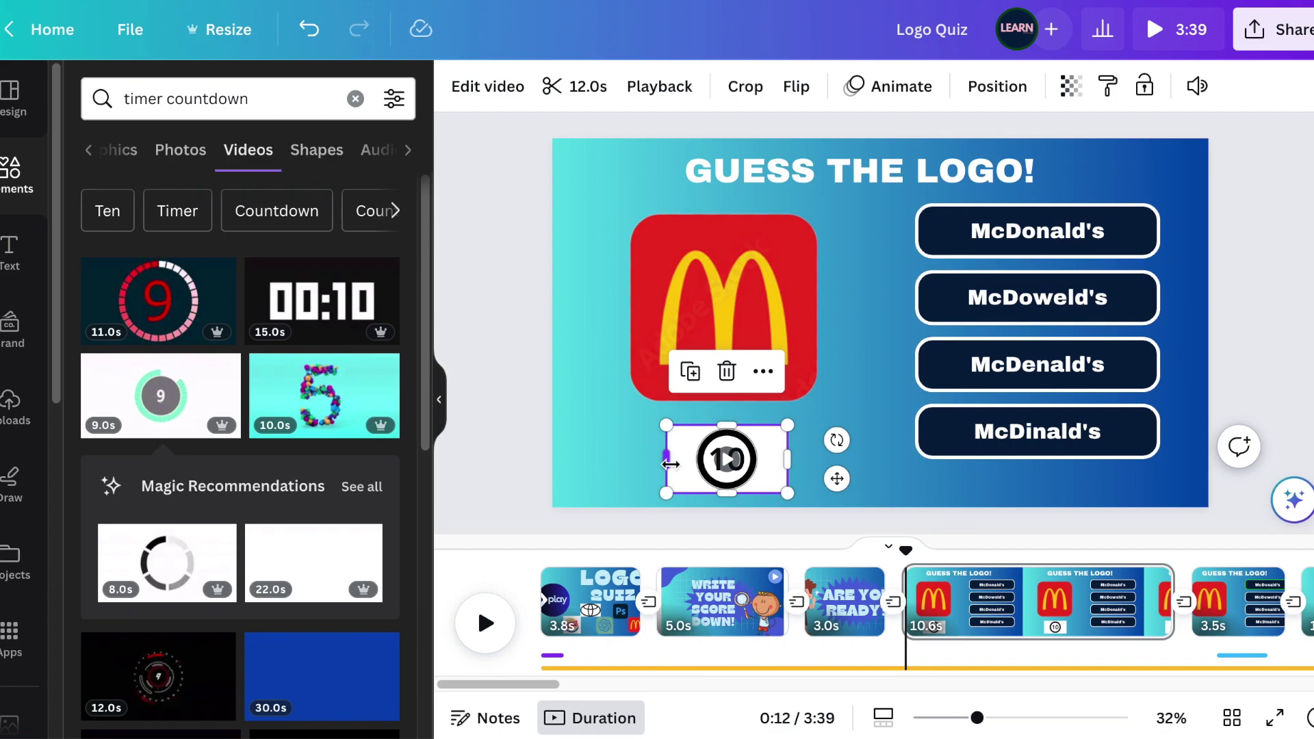
key(Delete)
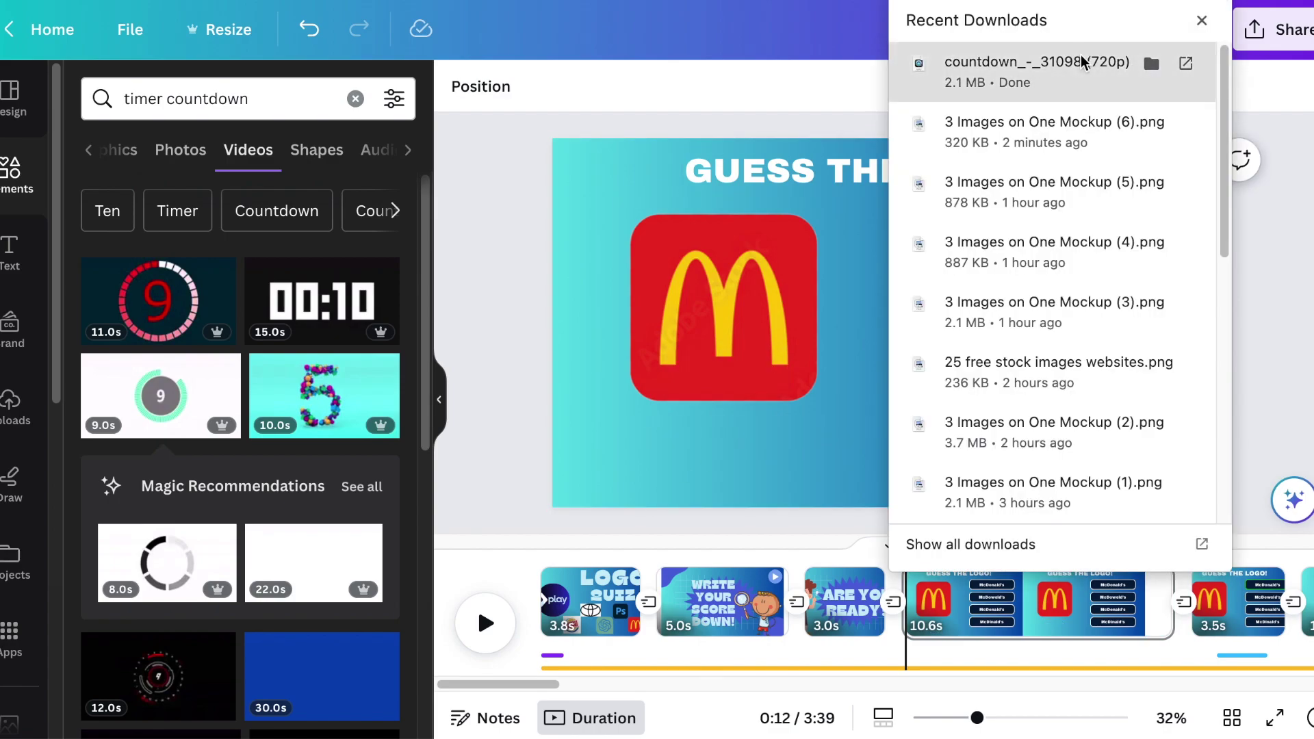
drag(661, 414, 660, 434)
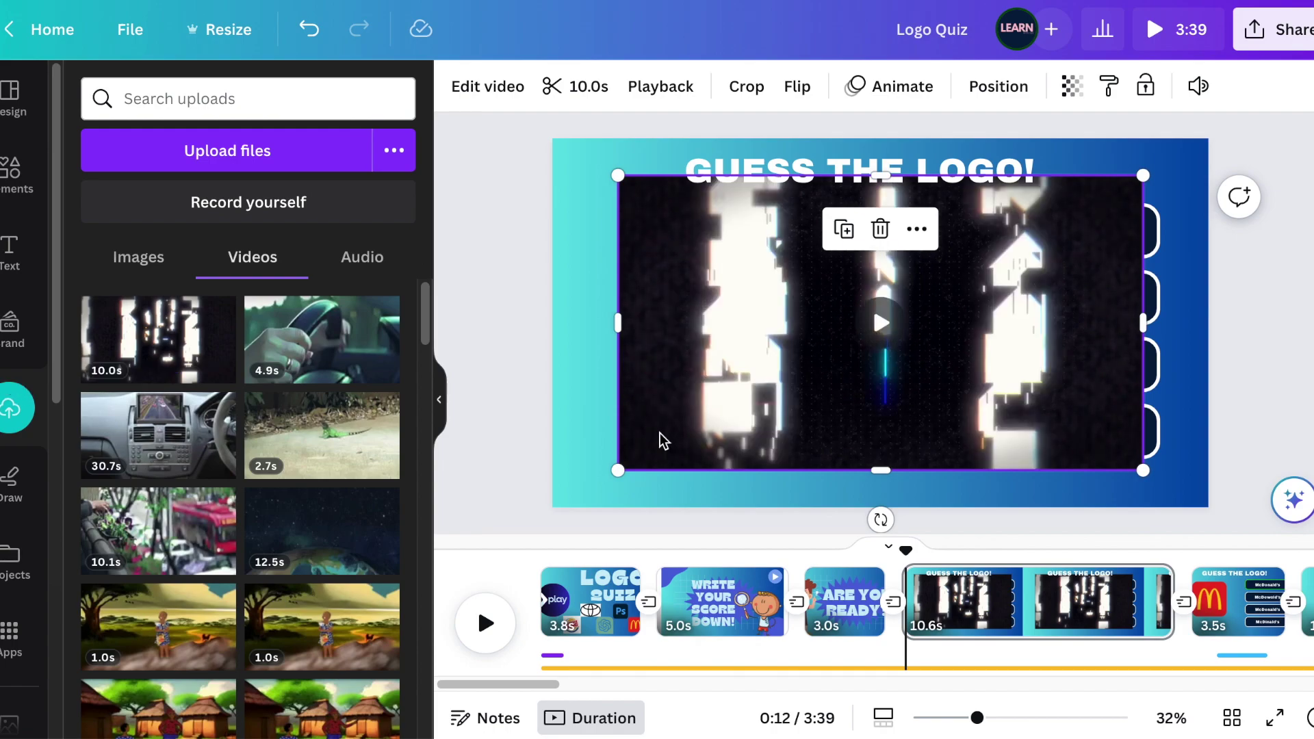
key(ctrl+z)
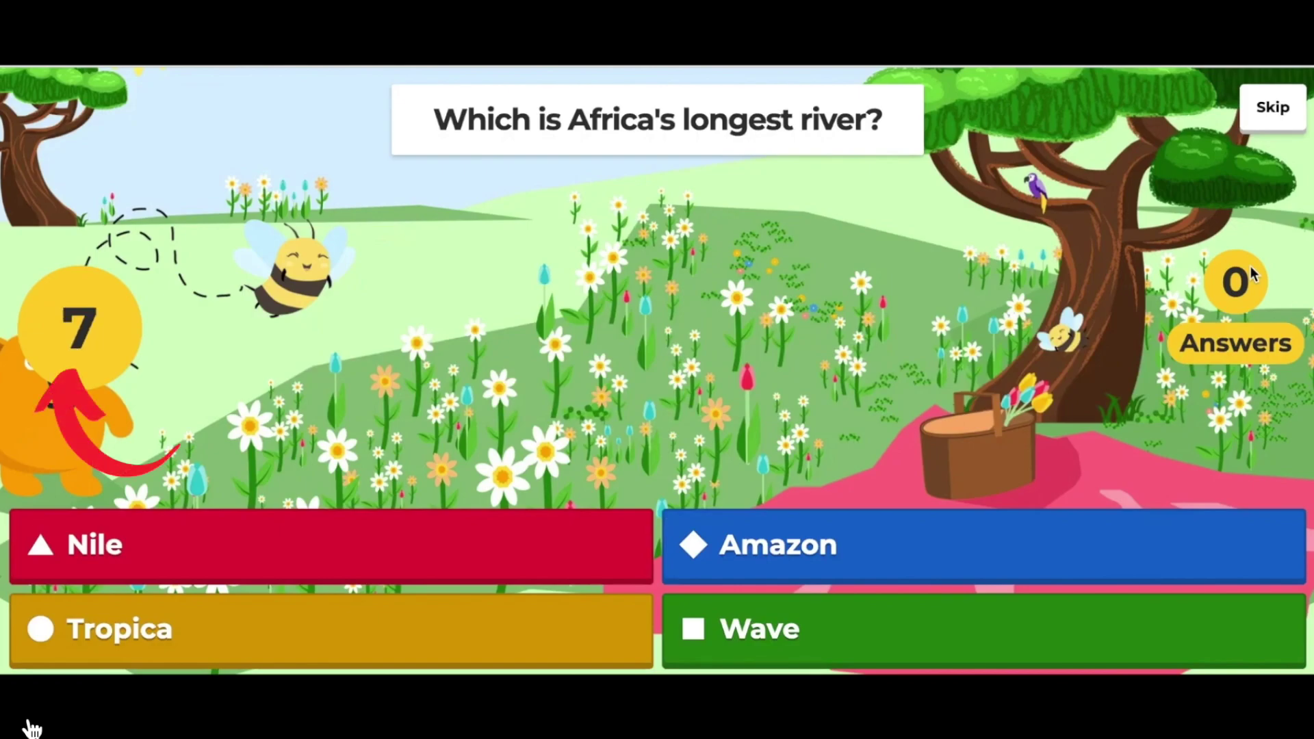
mouse_move(31, 716)
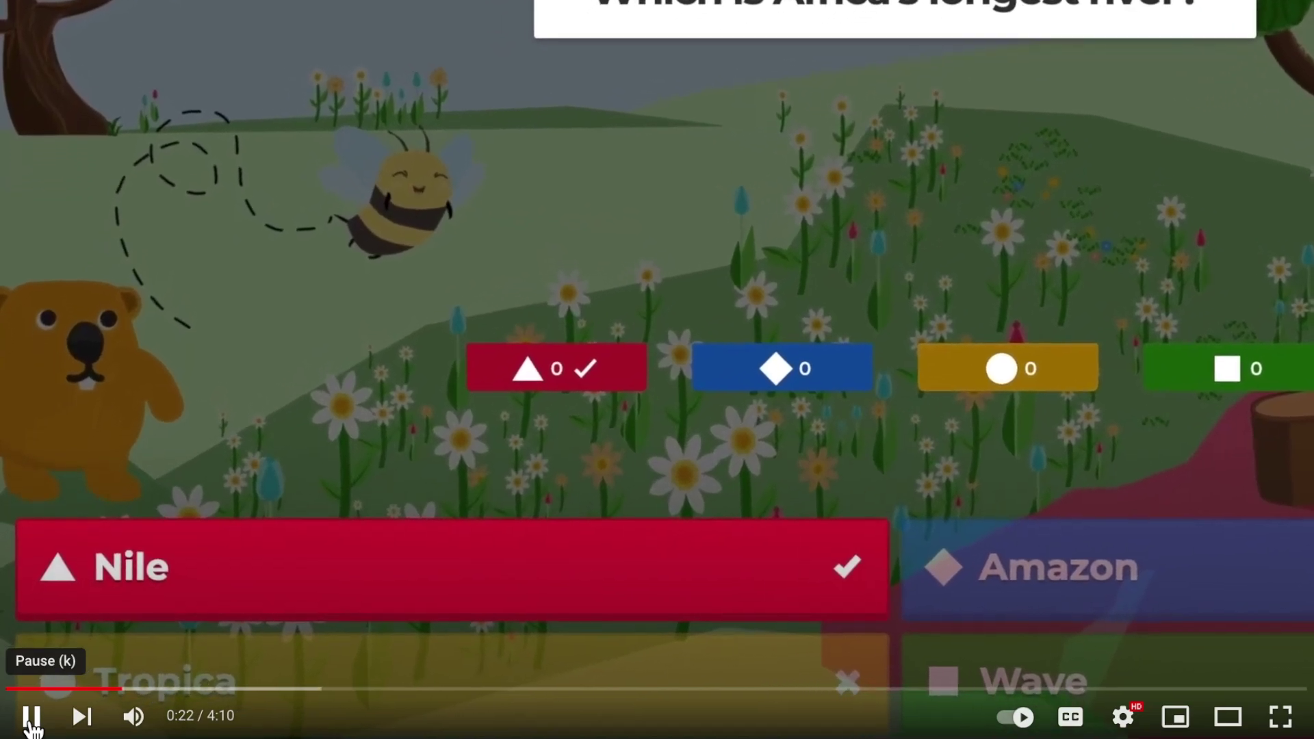
Step: Pause the example quiz video at 0:24 on the Nile answer screen
click(30, 720)
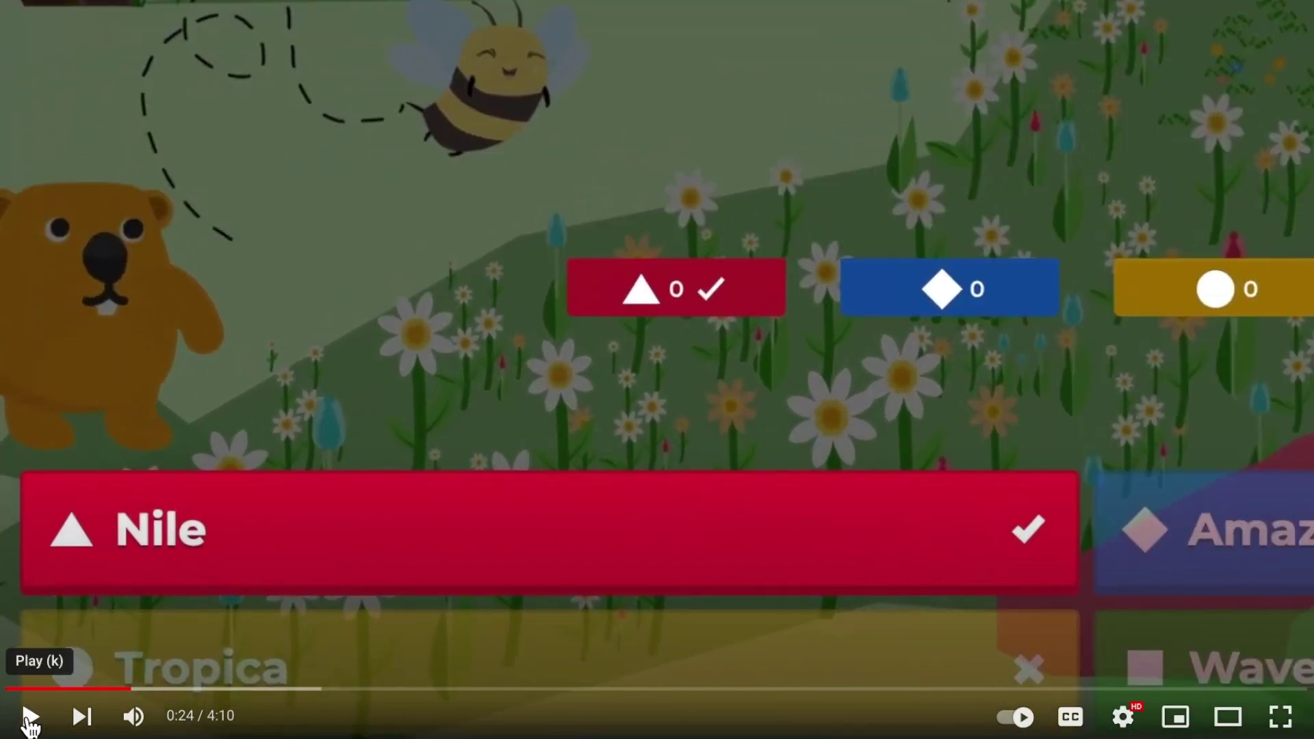